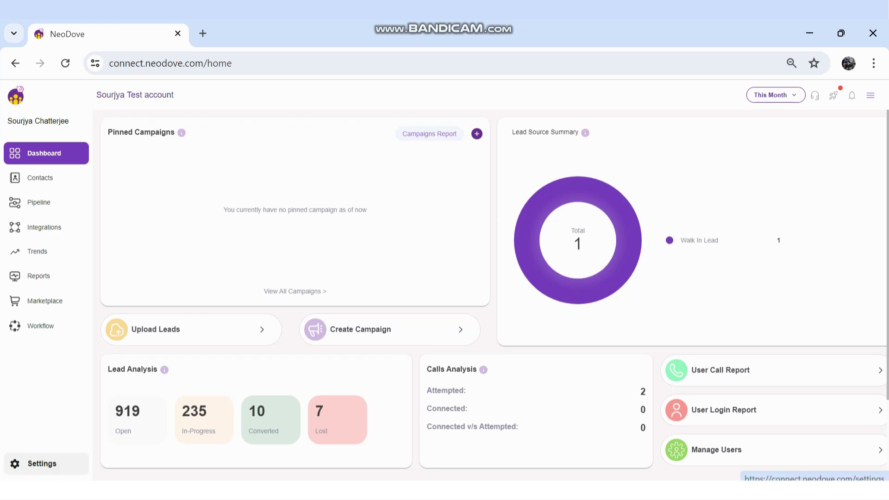
# - Open NeoDove Settings to the Users list of nine team members
pyautogui.click(41, 463)
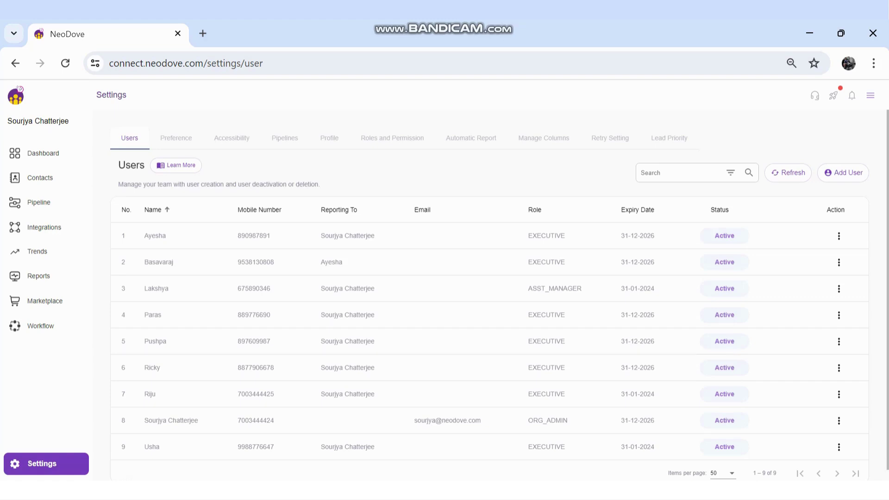
# - Switch to the Roles and Permission matrix of five roles against permission categories
pyautogui.click(393, 138)
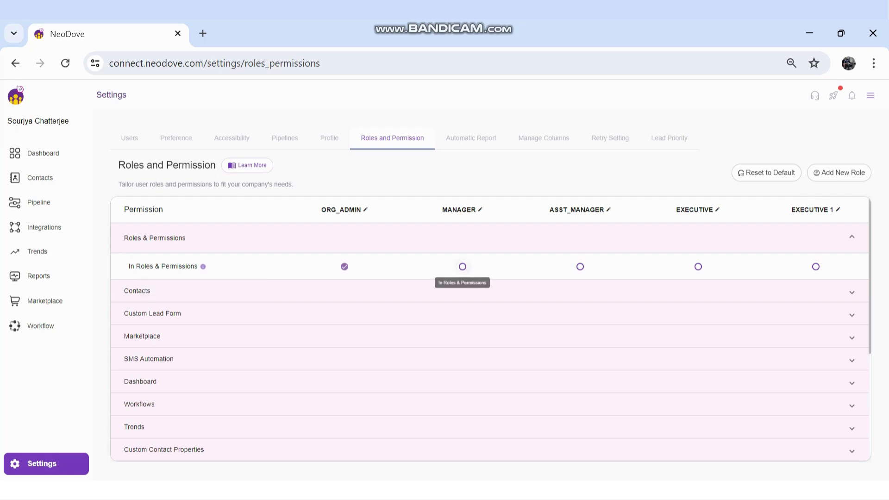
pyautogui.click(462, 266)
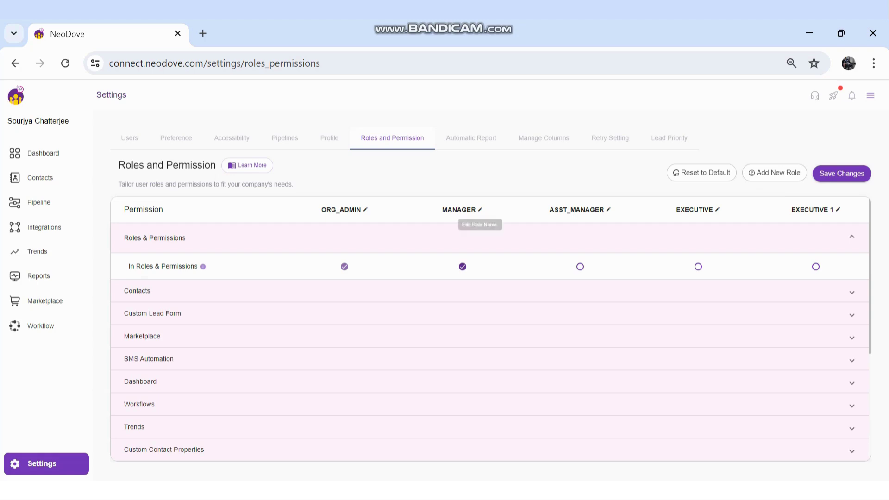
pyautogui.click(463, 266)
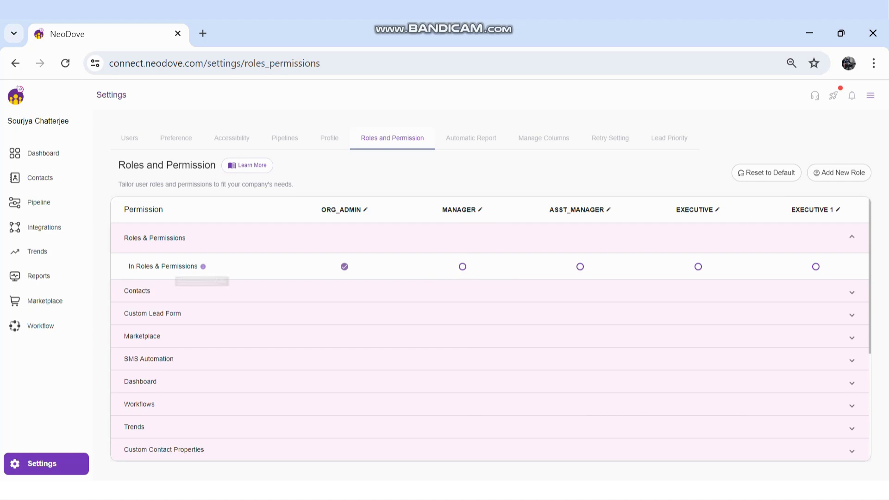
pyautogui.moveTo(202, 266)
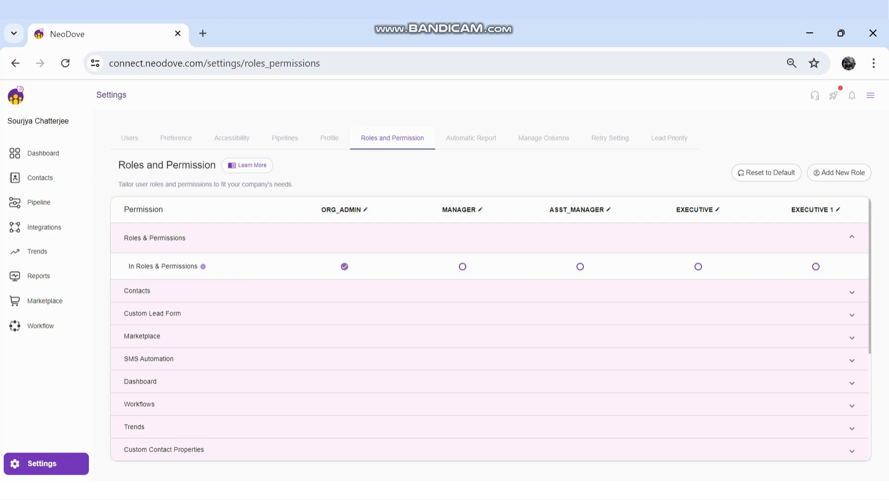
# - Expand Contacts to check each role's search, history, upload, delete and download rights
pyautogui.click(137, 290)
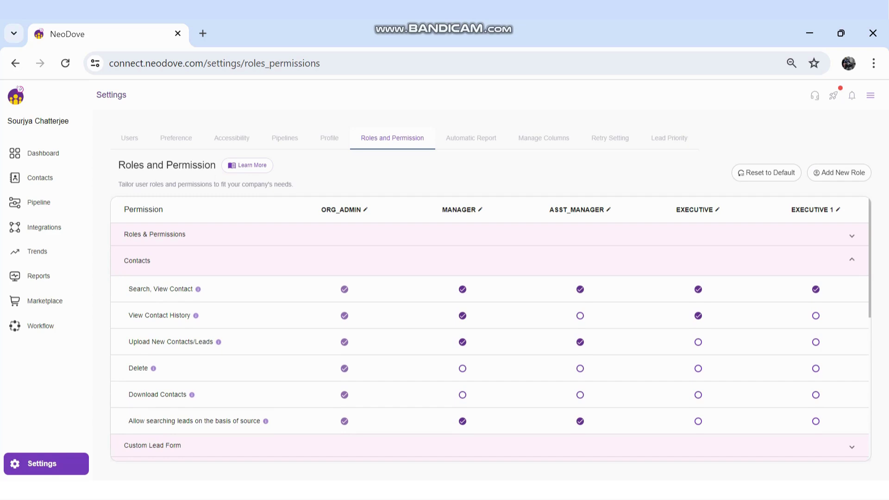
pyautogui.scroll(-2, 490, 328)
pyautogui.scroll(2, 491, 328)
pyautogui.moveTo(218, 342)
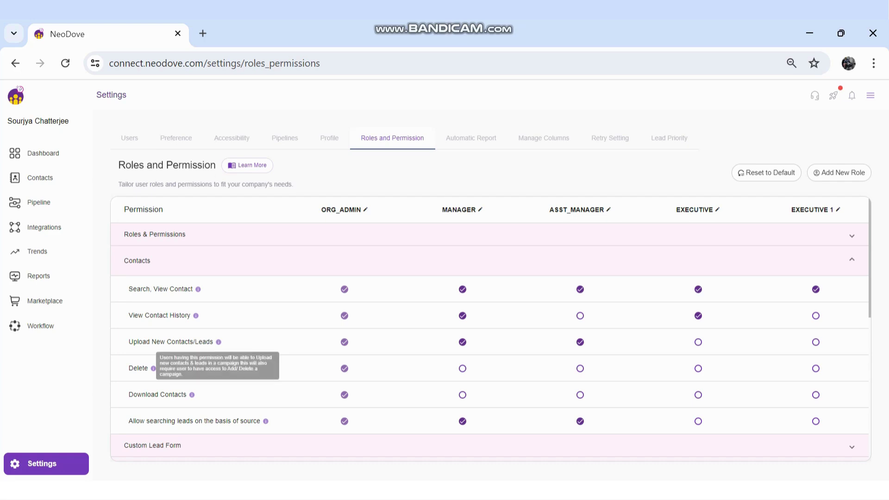
pyautogui.scroll(-2, 491, 328)
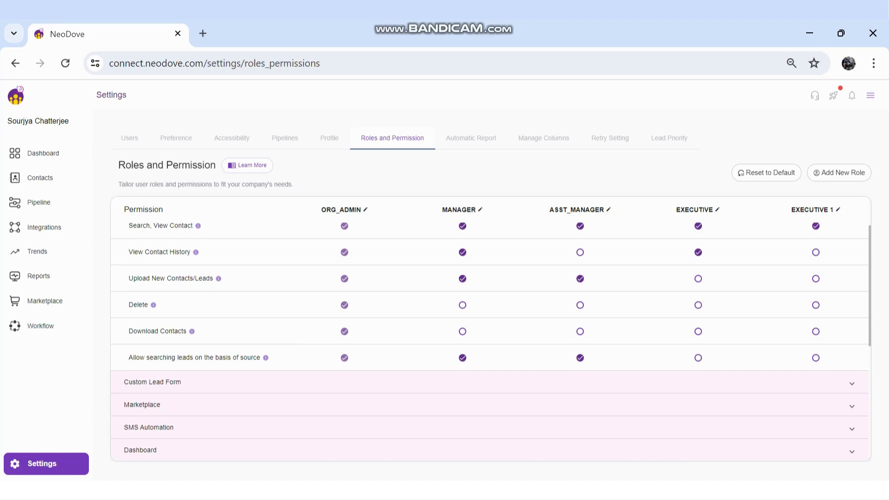
pyautogui.scroll(-4, 490, 338)
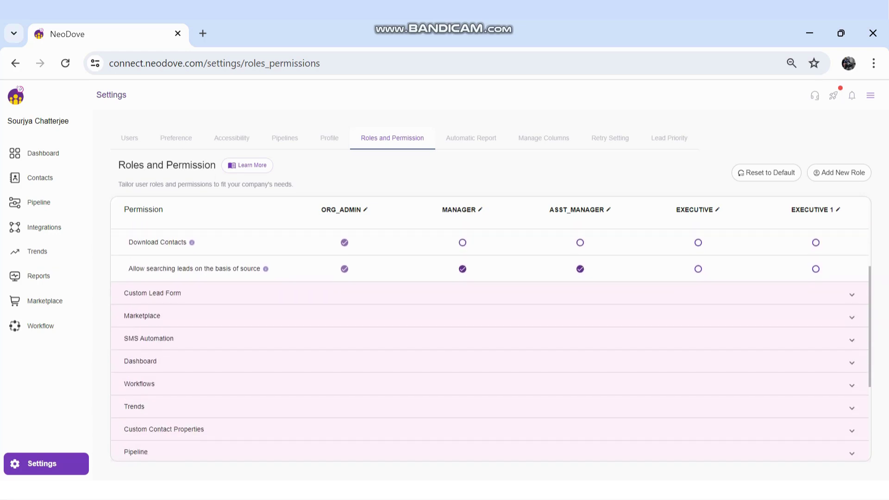
# - Expand Custom Lead Form and Marketplace; Marketplace is limited to ORG_ADMIN and MANAGER
pyautogui.click(851, 295)
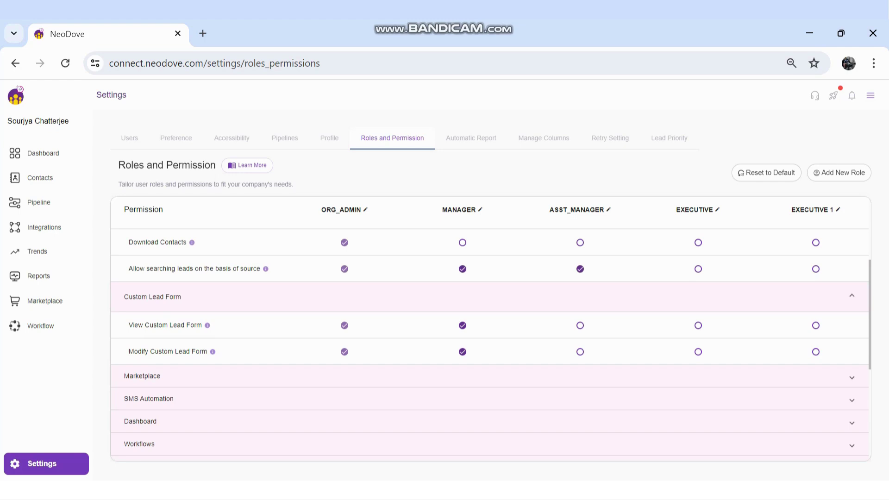
pyautogui.scroll(-2, 489, 328)
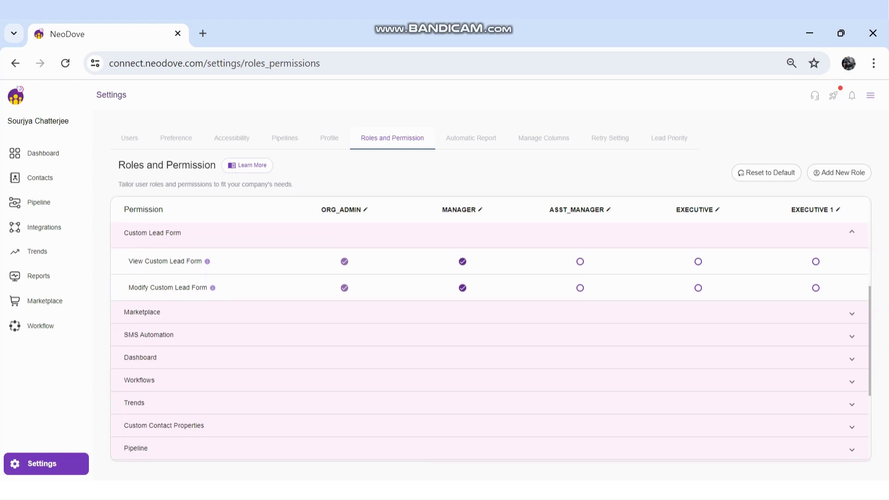
pyautogui.click(490, 312)
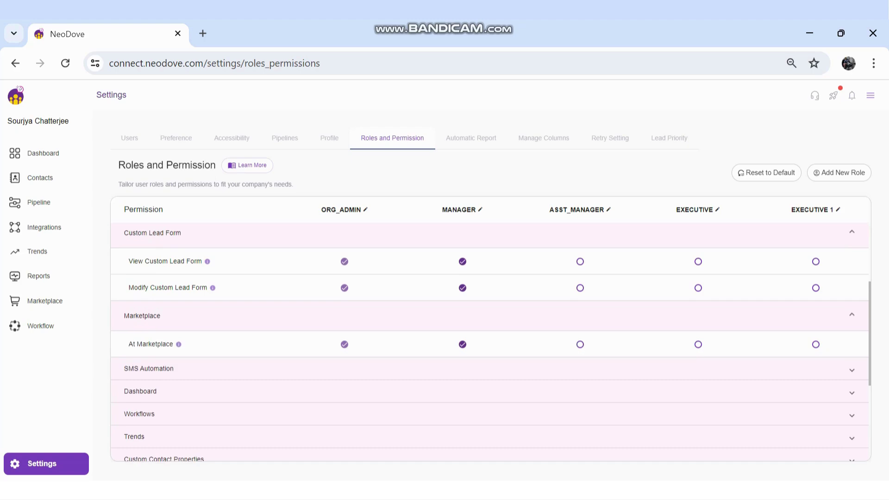
pyautogui.scroll(-2, 490, 312)
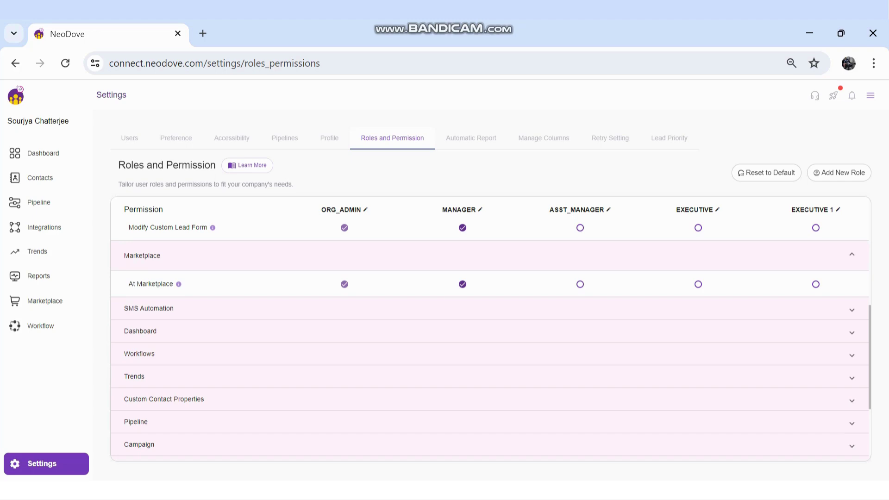
pyautogui.moveTo(178, 284)
# - Expand SMS Automation and Dashboard; Hide Dashboard is unchecked for all five roles
pyautogui.click(148, 309)
pyautogui.scroll(-1, 464, 324)
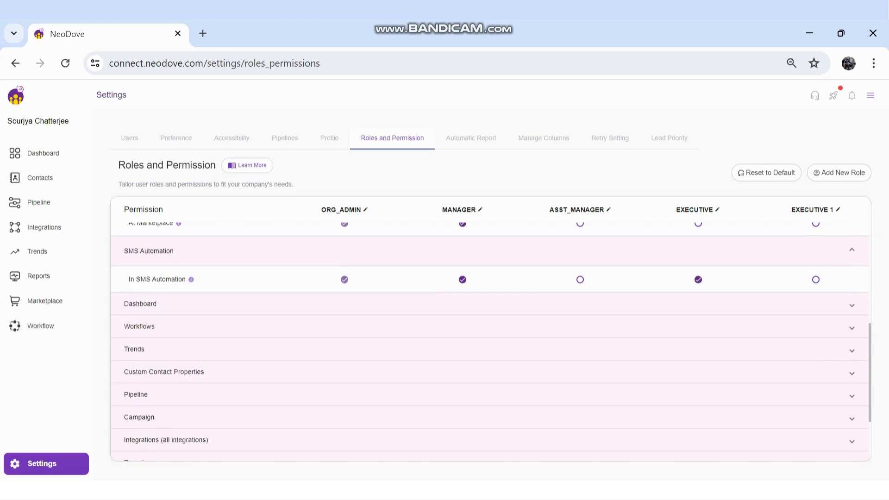
pyautogui.click(141, 303)
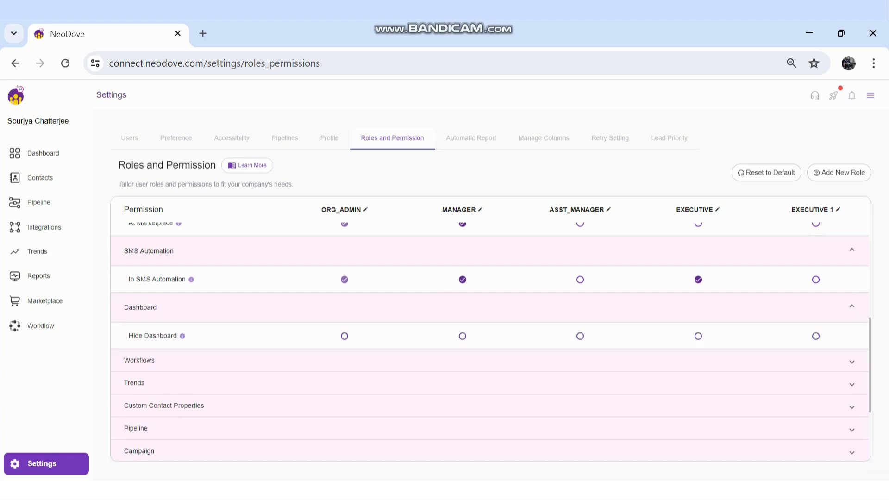
pyautogui.scroll(-1, 464, 324)
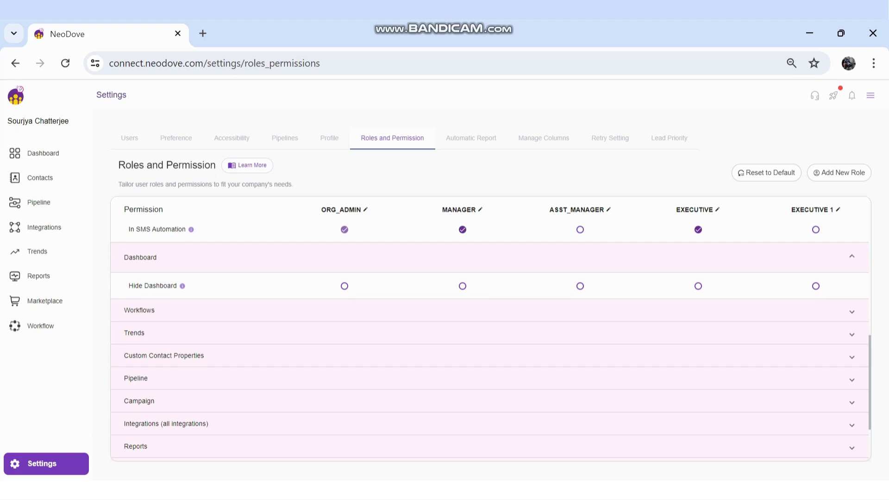
# - Expand the Workflows permission category to see its role toggles
pyautogui.click(139, 311)
pyautogui.scroll(-2, 490, 342)
pyautogui.scroll(1, 490, 342)
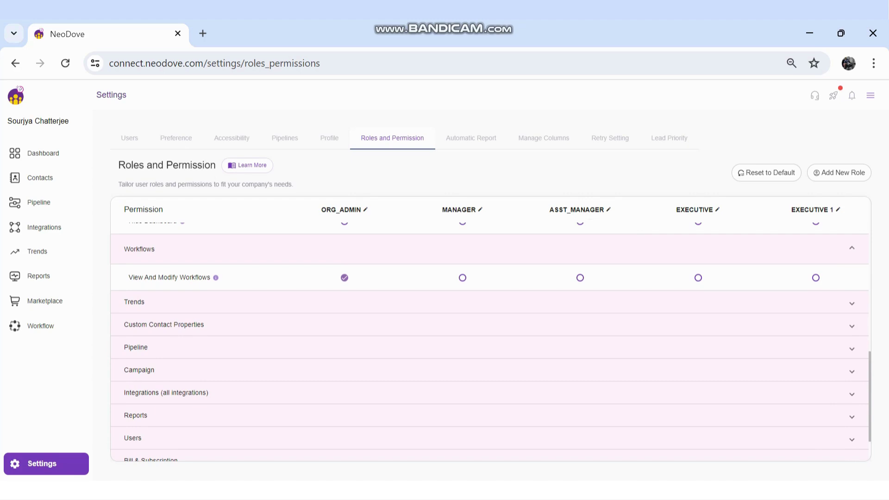
# - Expand Trends and scroll to Custom Contact Properties, where only ORG_ADMIN can View and Modify
pyautogui.click(135, 302)
pyautogui.scroll(-2, 490, 343)
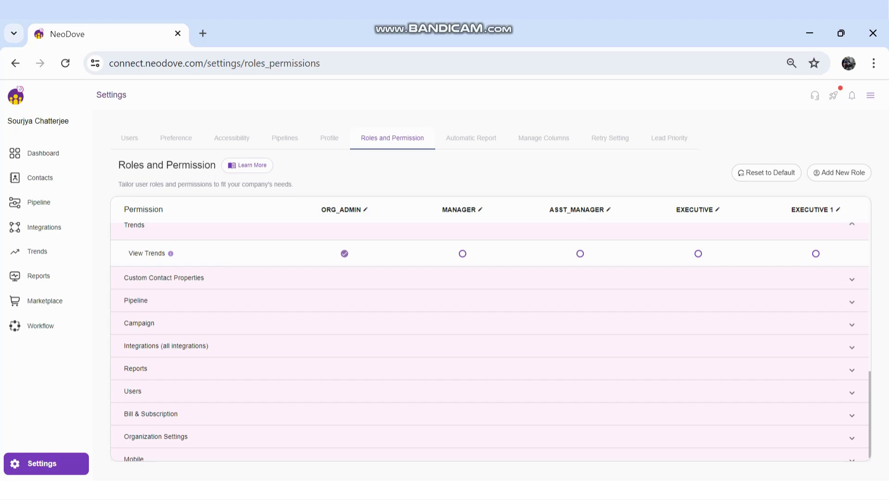
pyautogui.scroll(-1, 489, 339)
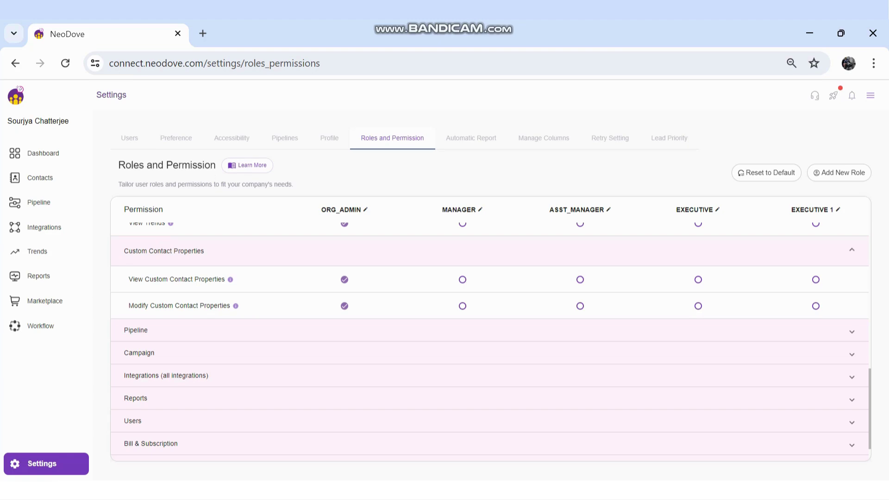
# - Expand the Pipeline permissions and scroll past them to the Campaign header
pyautogui.scroll(-1, 235, 267)
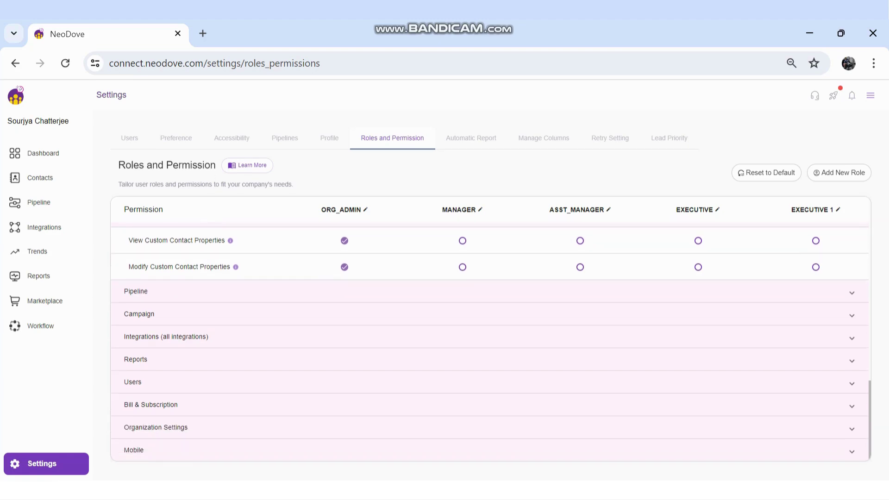
pyautogui.moveTo(236, 267)
pyautogui.click(136, 291)
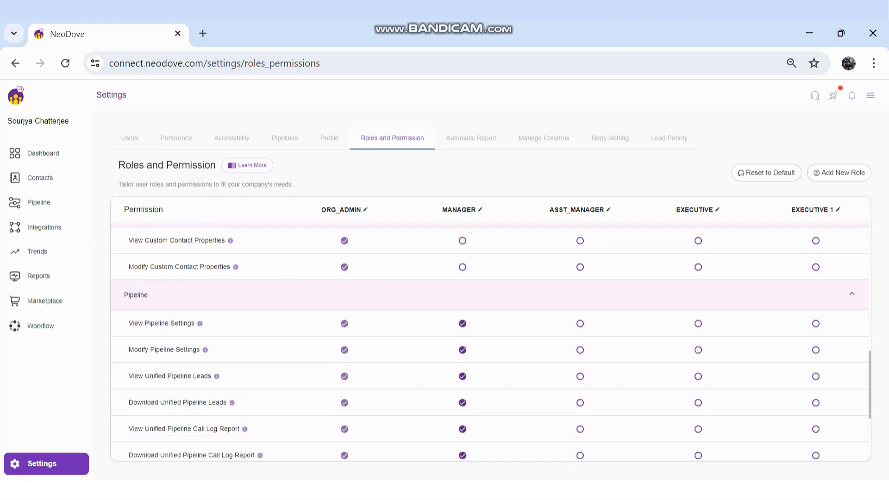
pyautogui.scroll(-2, 136, 290)
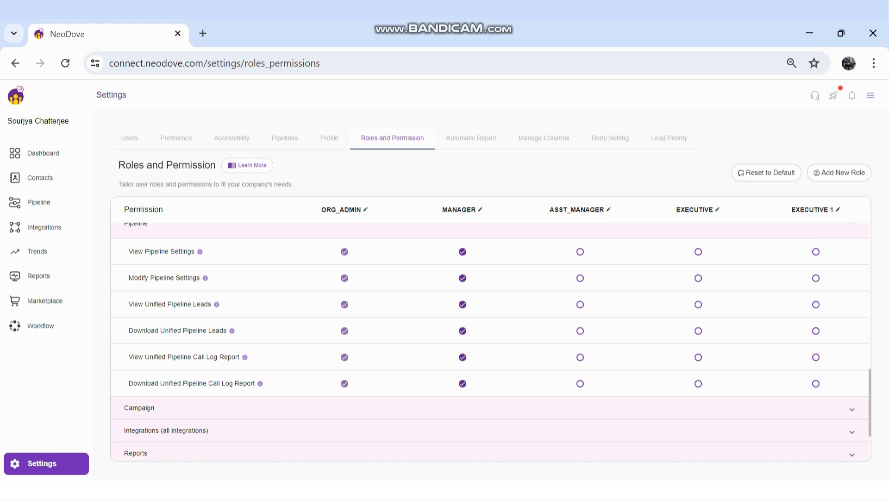
pyautogui.moveTo(216, 304)
pyautogui.scroll(-1, 491, 342)
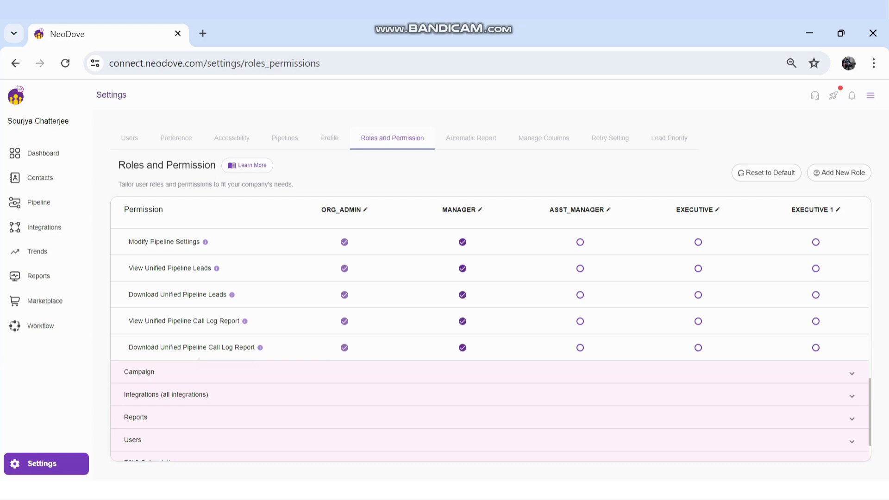
pyautogui.scroll(-2, 490, 343)
# - Expand Campaign and scroll from Add & Delete Campaign to Include this in Campaign Owner
pyautogui.click(139, 314)
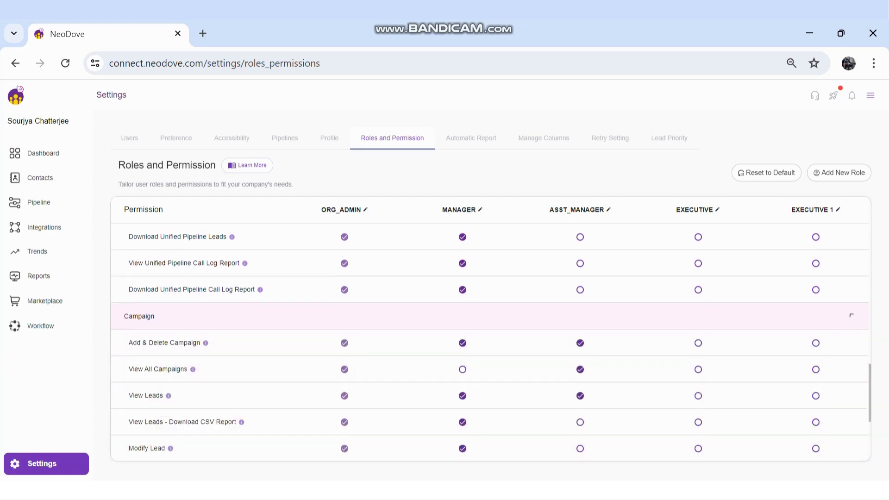
pyautogui.scroll(-2, 490, 342)
pyautogui.scroll(-1, 490, 348)
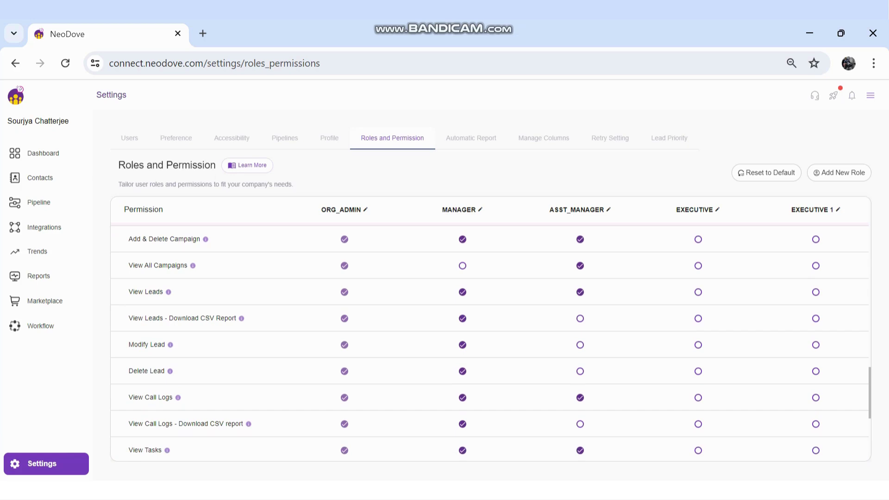
pyautogui.scroll(-1, 490, 343)
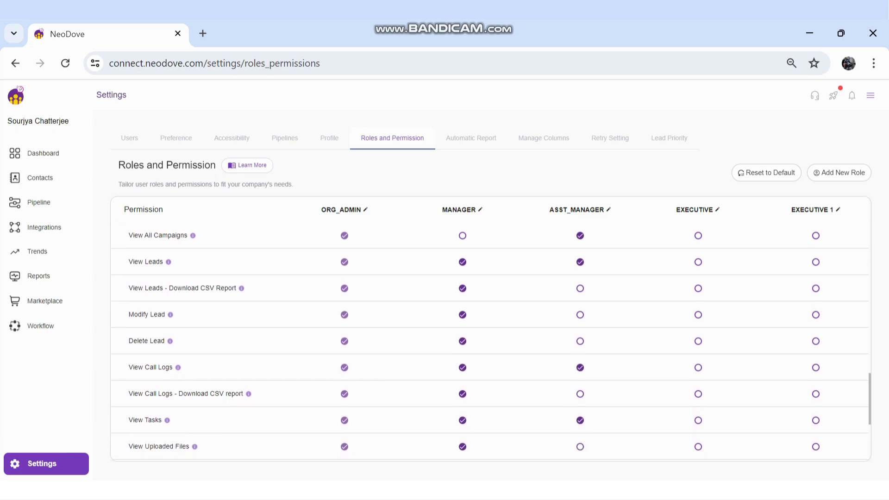
pyautogui.scroll(-1, 490, 343)
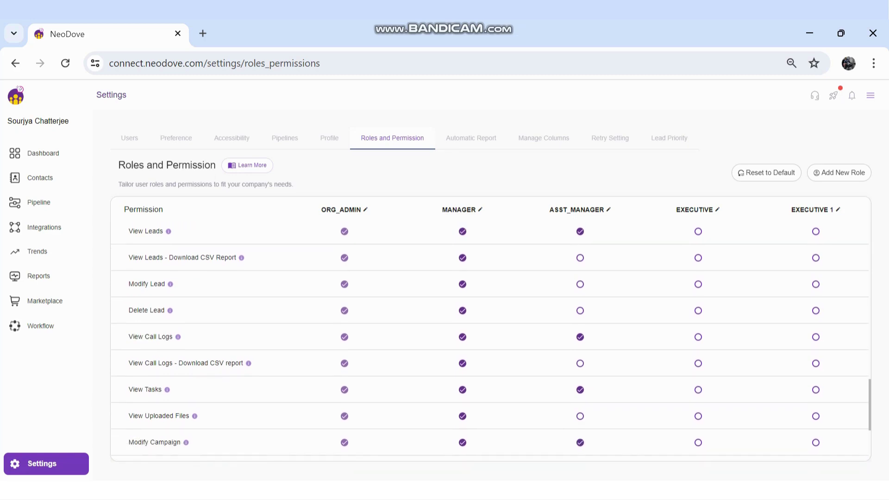
pyautogui.scroll(-2, 490, 343)
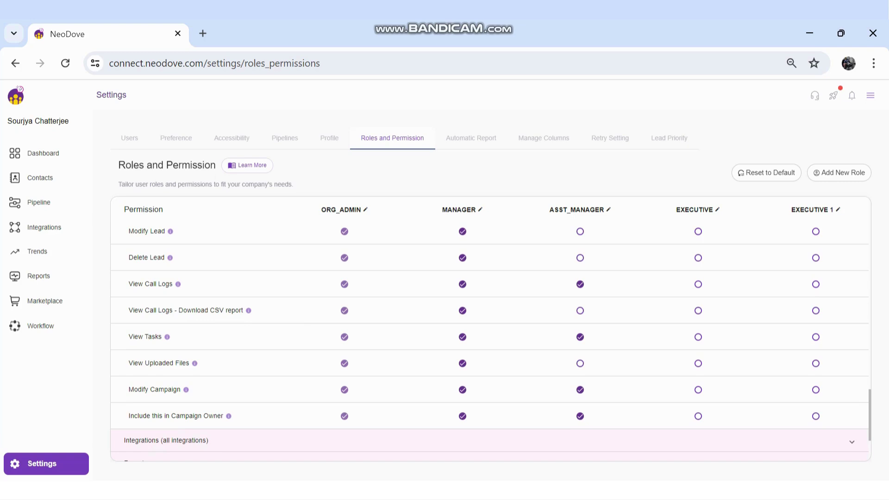
pyautogui.scroll(-1, 491, 343)
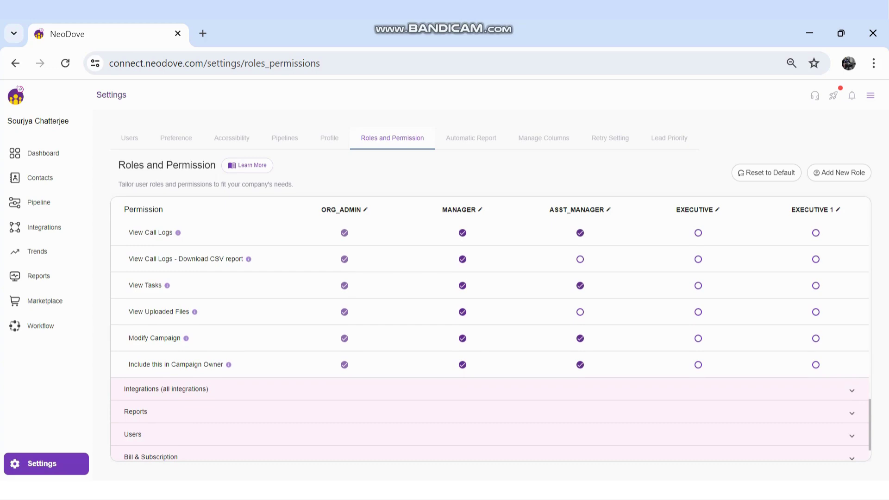
pyautogui.scroll(1, 491, 343)
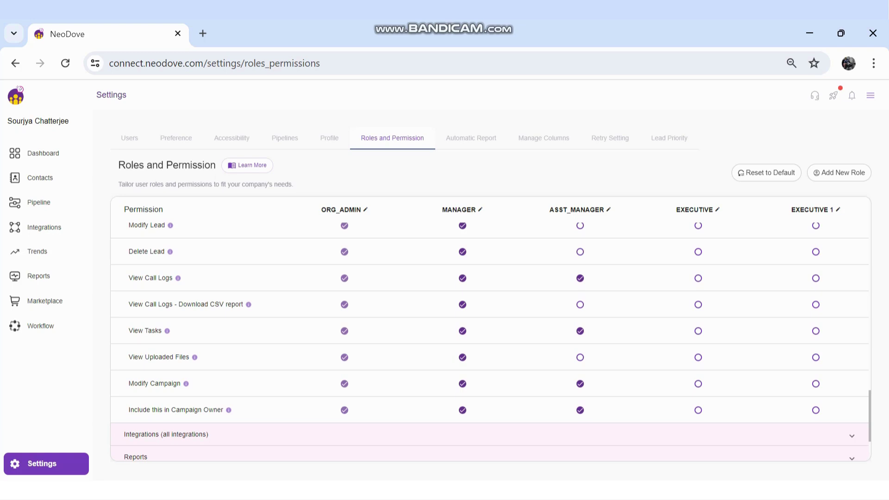
pyautogui.scroll(-2, 489, 341)
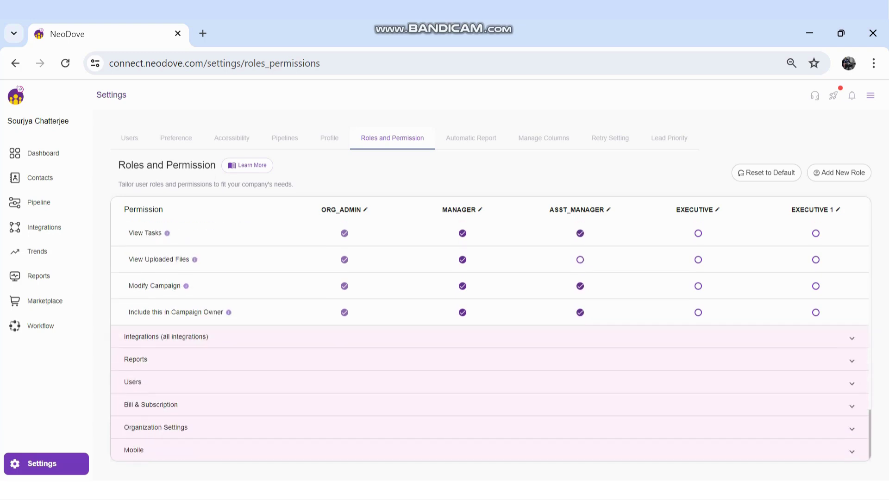
# - Expand the Integrations (all integrations) and Reports permission categories
pyautogui.click(166, 336)
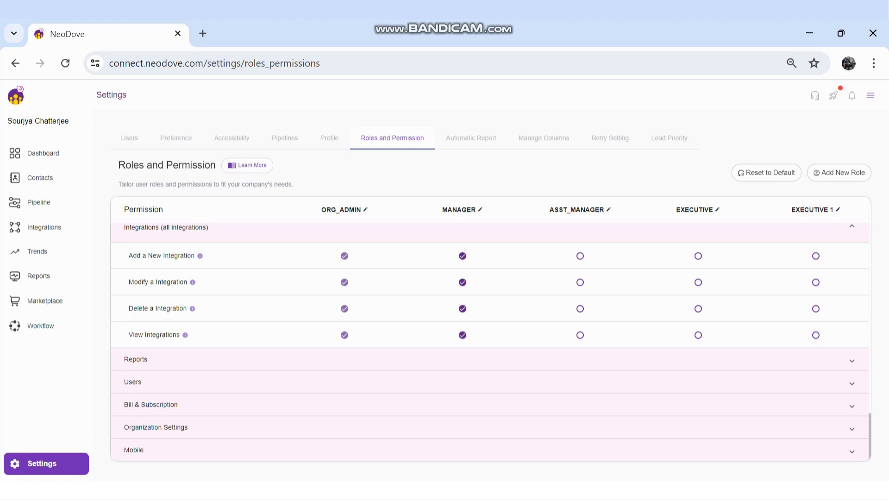
pyautogui.click(852, 360)
pyautogui.scroll(-2, 491, 342)
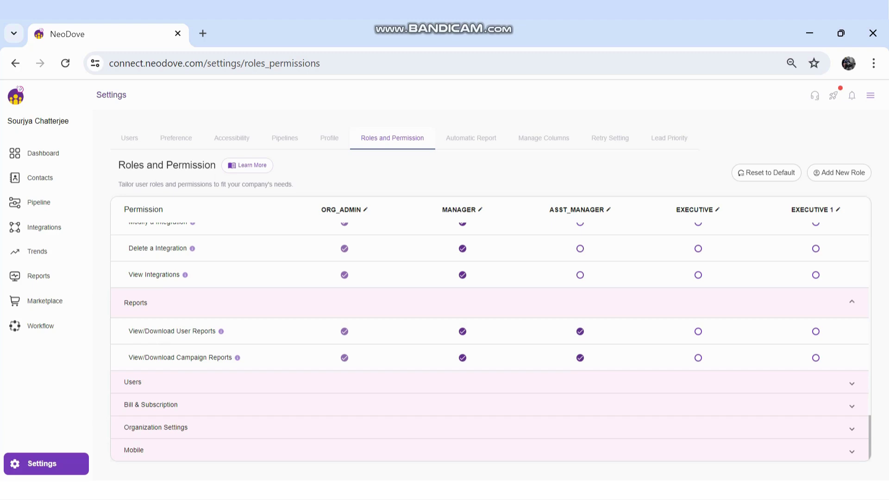
# - Expand Users and scroll through its five rows down to View Lead Of Other Users
pyautogui.click(491, 382)
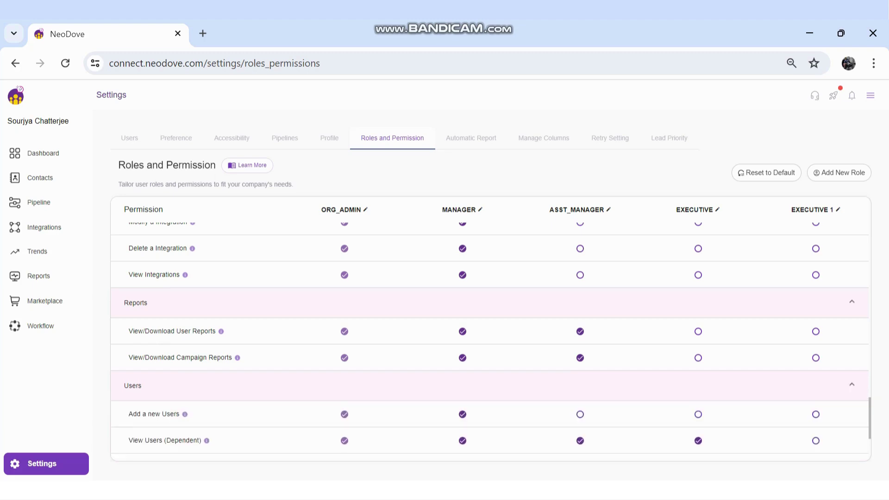
pyautogui.scroll(-3, 490, 341)
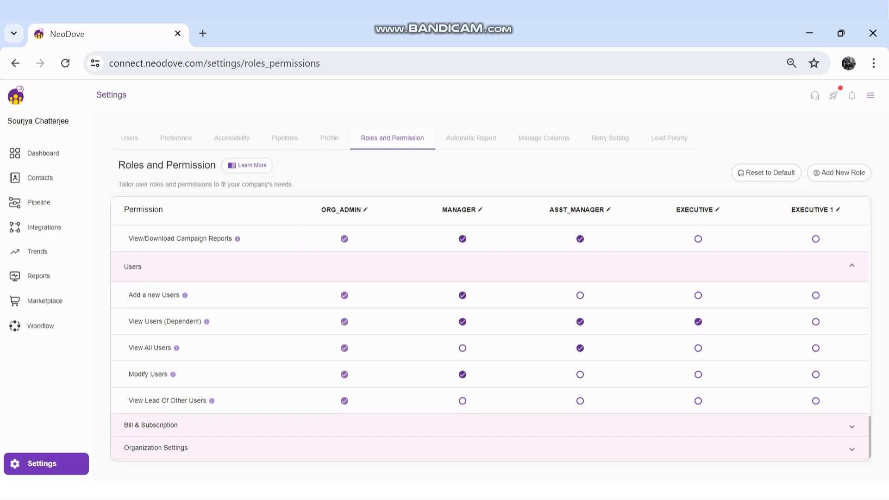
pyautogui.scroll(-1, 491, 342)
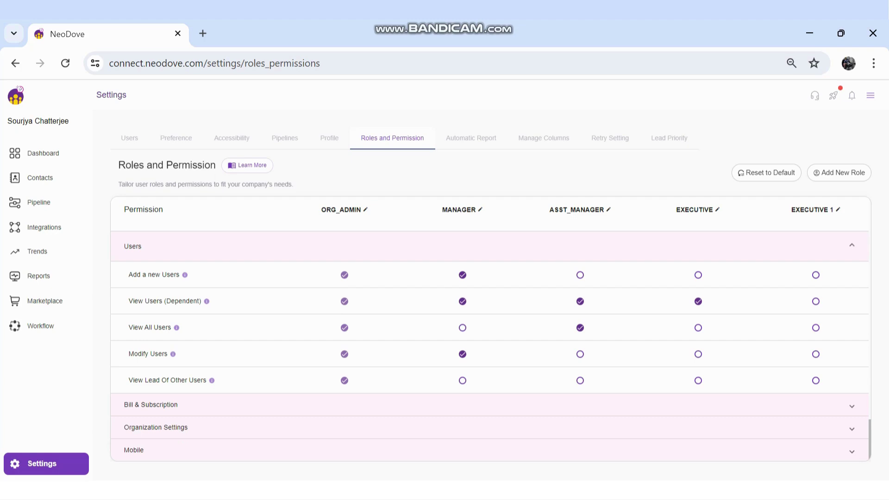
# - Expand Bill & Subscription and review the Organization Settings and Mobile role toggles below it
pyautogui.click(150, 405)
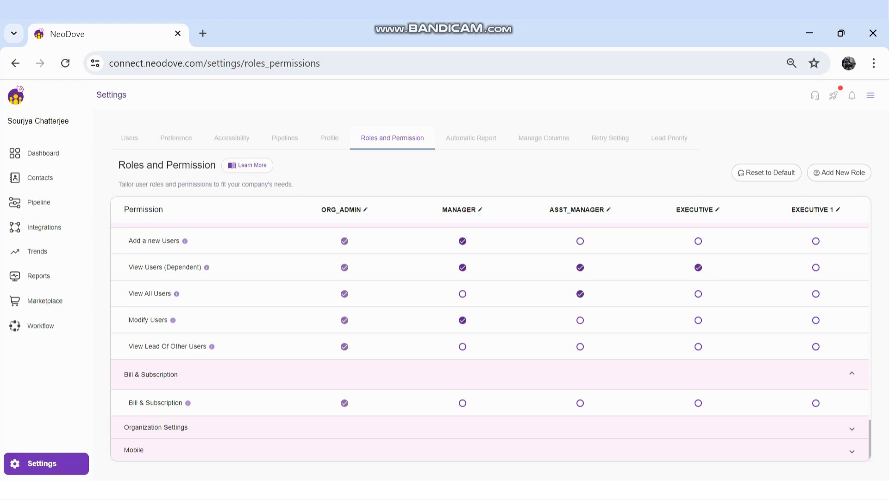
pyautogui.scroll(-5, 491, 341)
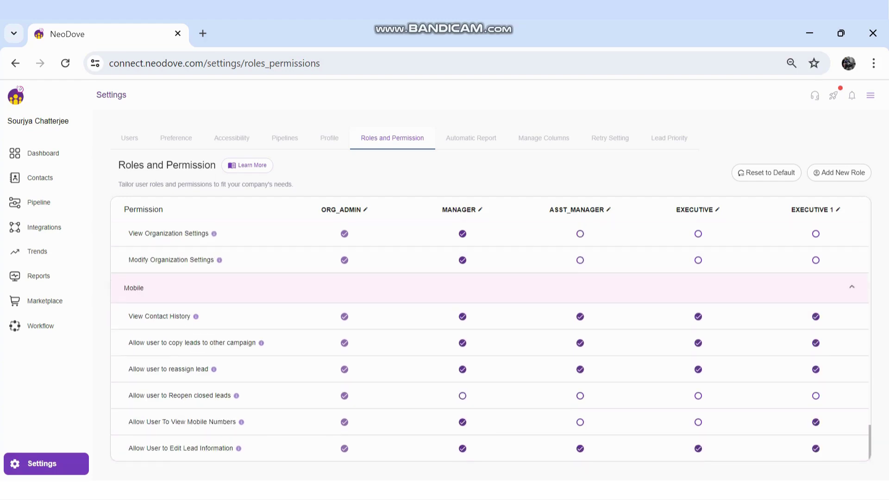
pyautogui.scroll(3, 490, 343)
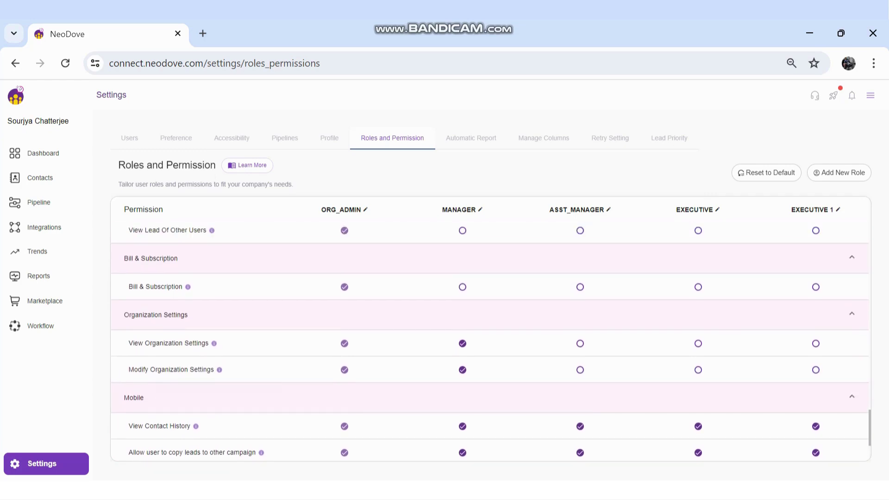
pyautogui.scroll(-3, 491, 343)
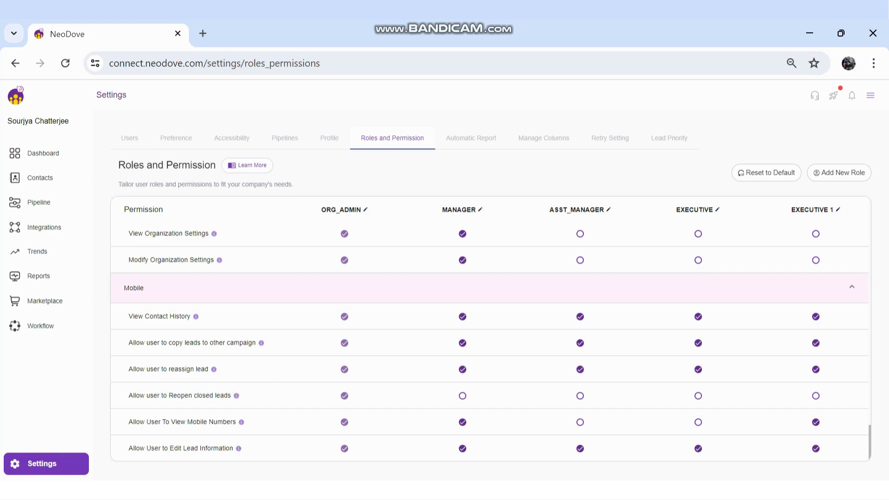
pyautogui.moveTo(236, 396)
pyautogui.scroll(15, 491, 342)
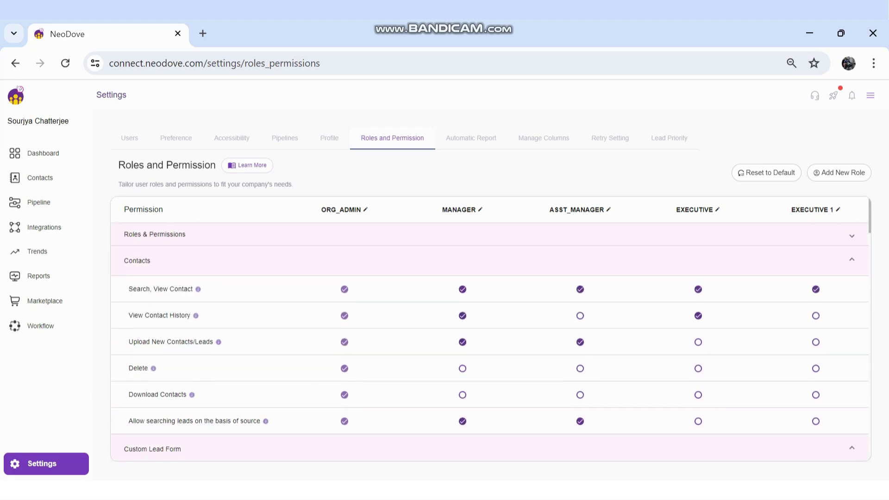
pyautogui.scroll(-15, 490, 338)
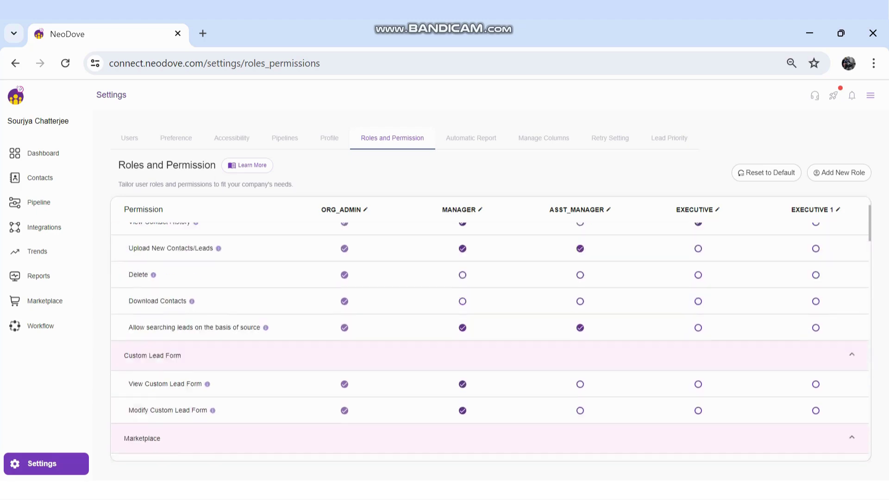
pyautogui.scroll(-2, 491, 340)
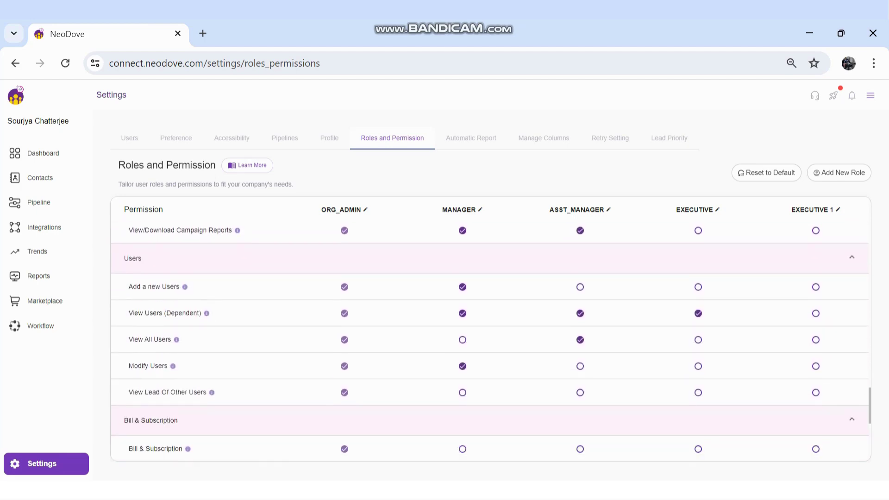
pyautogui.moveTo(185, 286)
pyautogui.scroll(15, 491, 333)
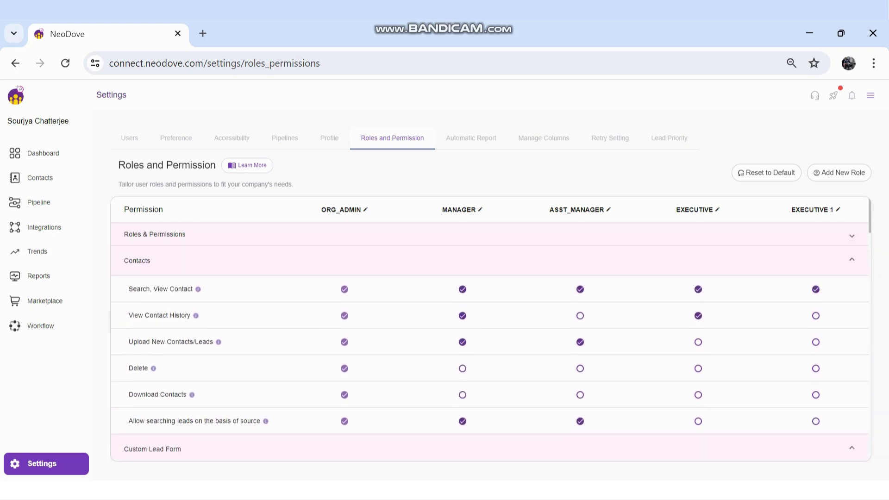